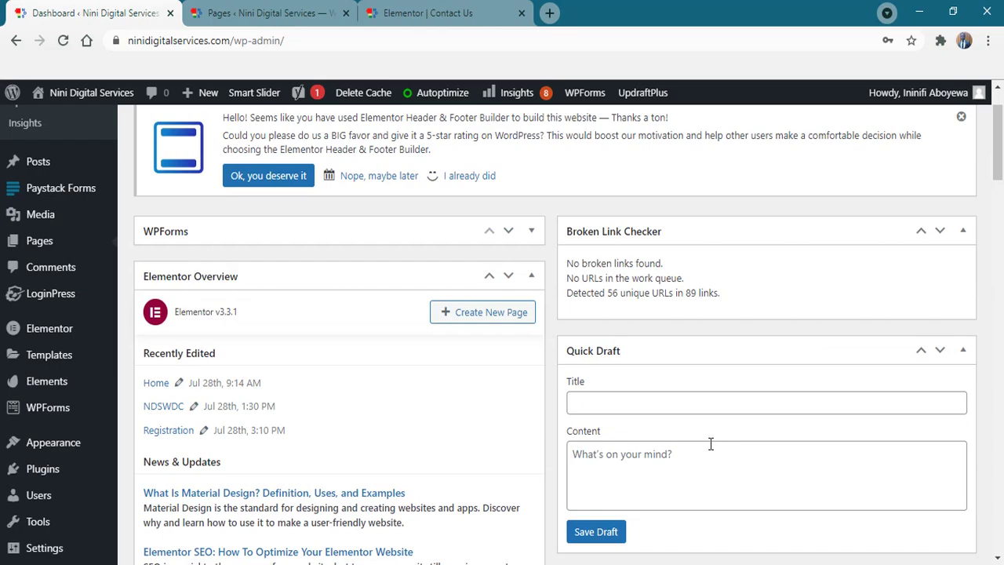
- Switch to the Contact Us page in the Elementor editor and look at its update option
click(429, 9)
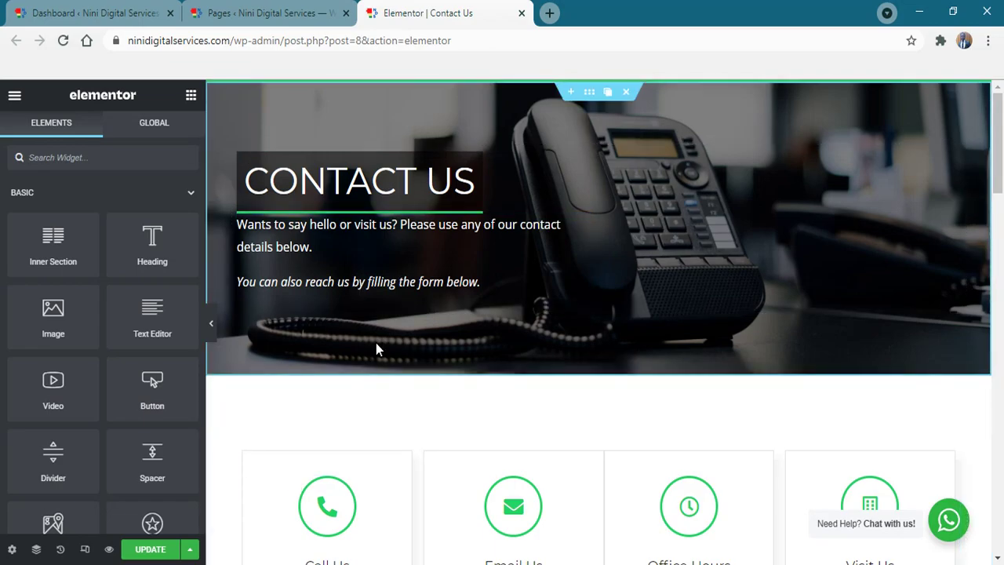
click(148, 551)
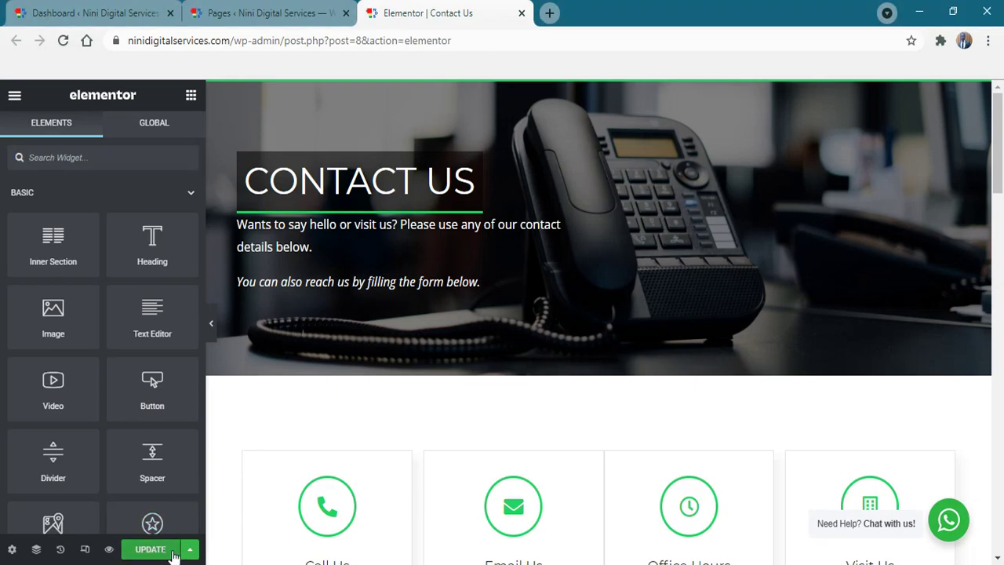
click(151, 550)
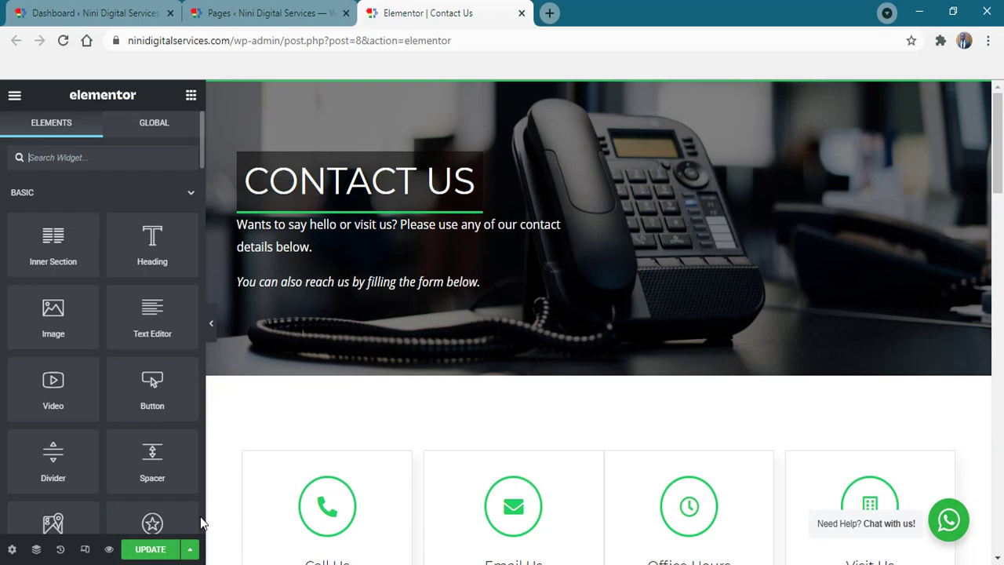
- Return to the WordPress dashboard and search for "wp sweep" among the plugins available to add
click(77, 11)
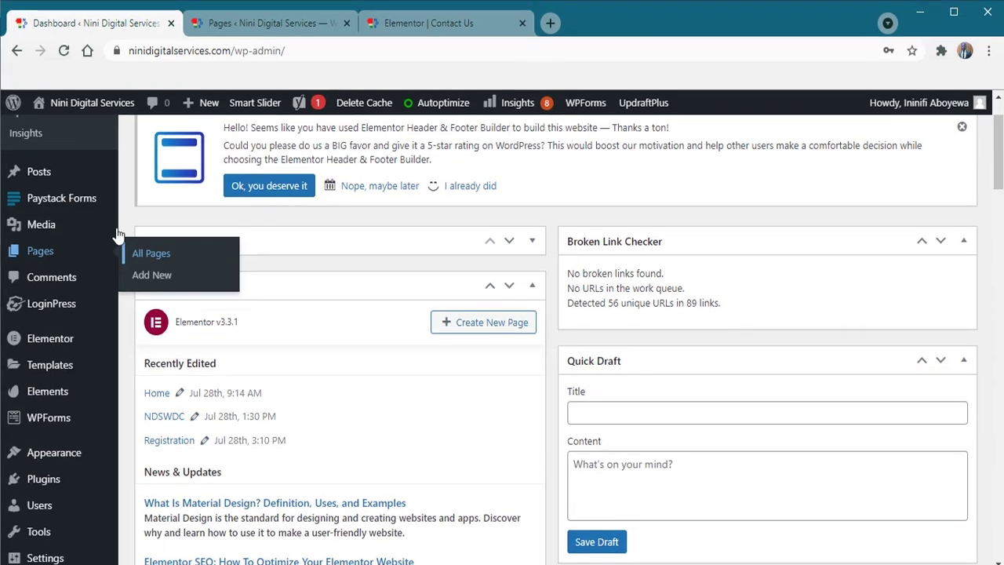
scroll(70, 228, down, 2)
mouse_move(71, 287)
mouse_move(58, 333)
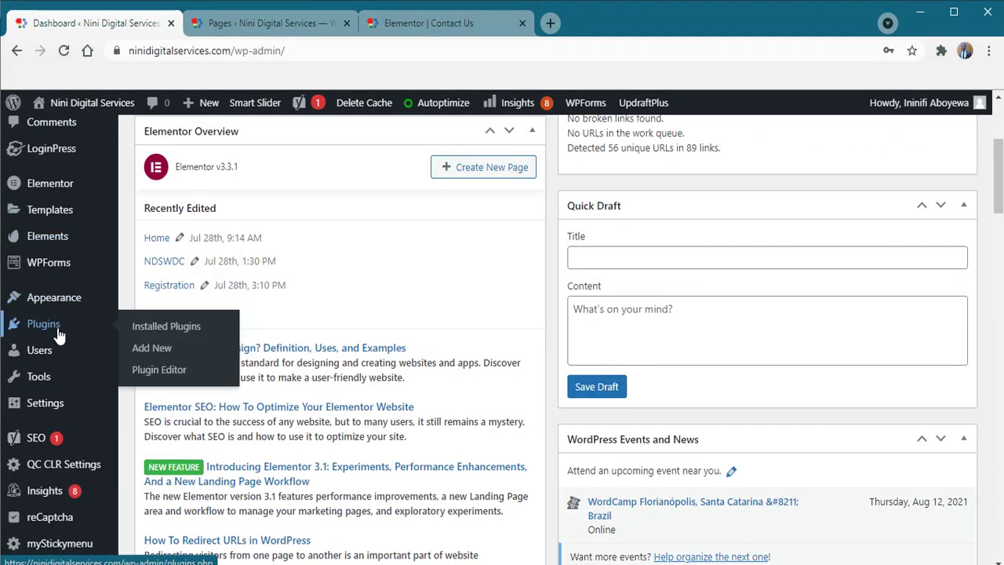
click(163, 352)
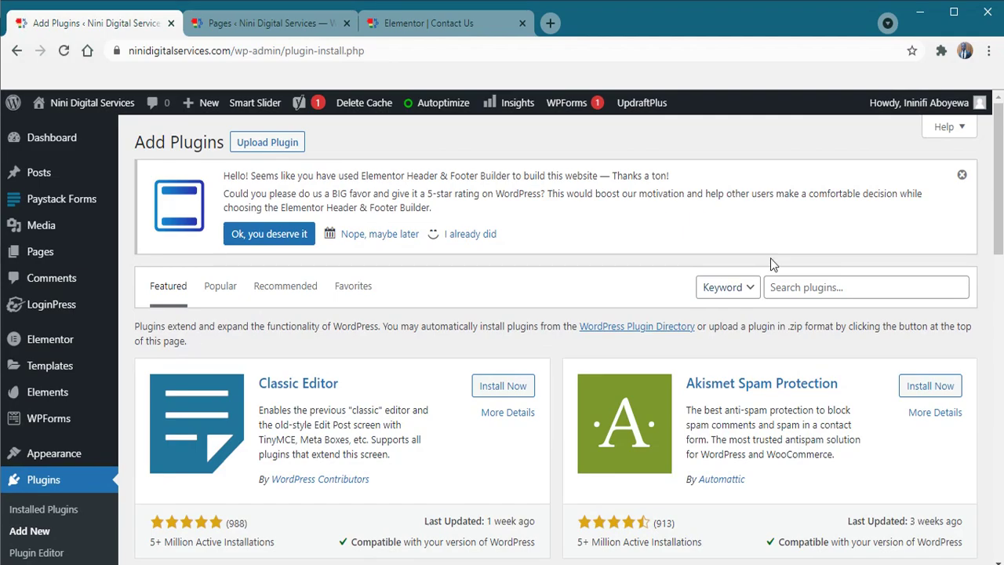
click(831, 287)
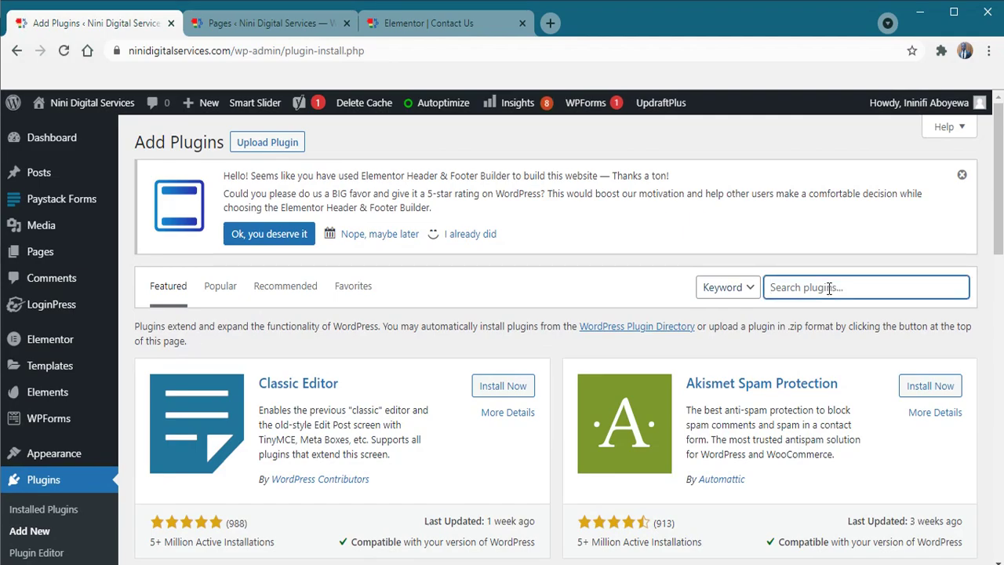
text(wp sweep)
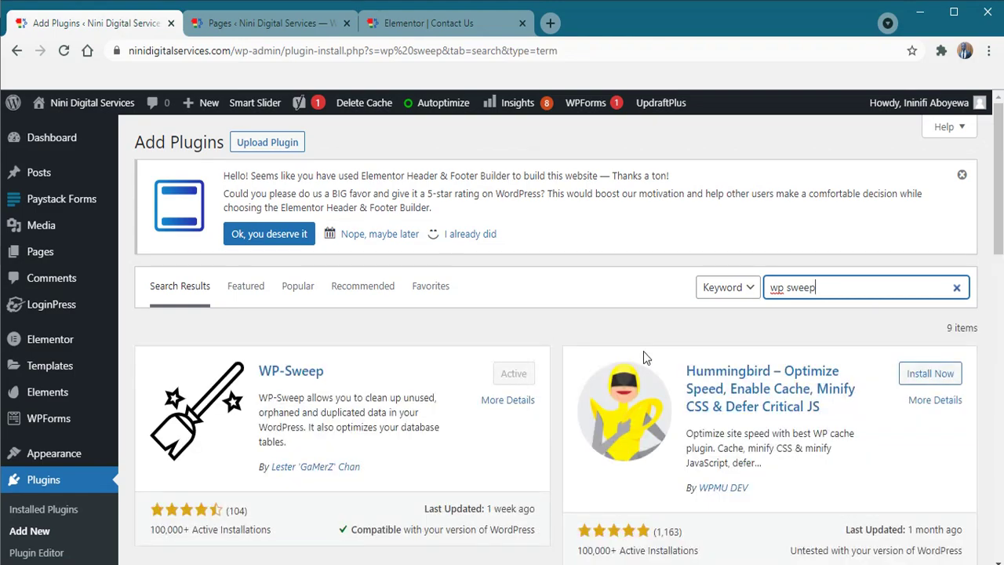
- View the Contact Us page in Elementor again, and return to the plugin results to examine the WP-Sweep entry
click(437, 19)
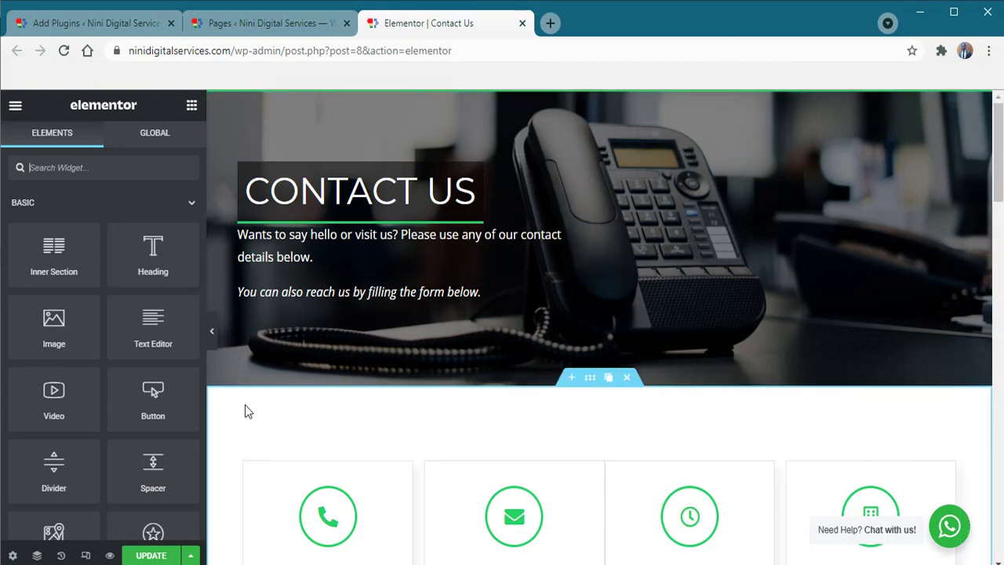
click(102, 21)
scroll(306, 314, down, 1)
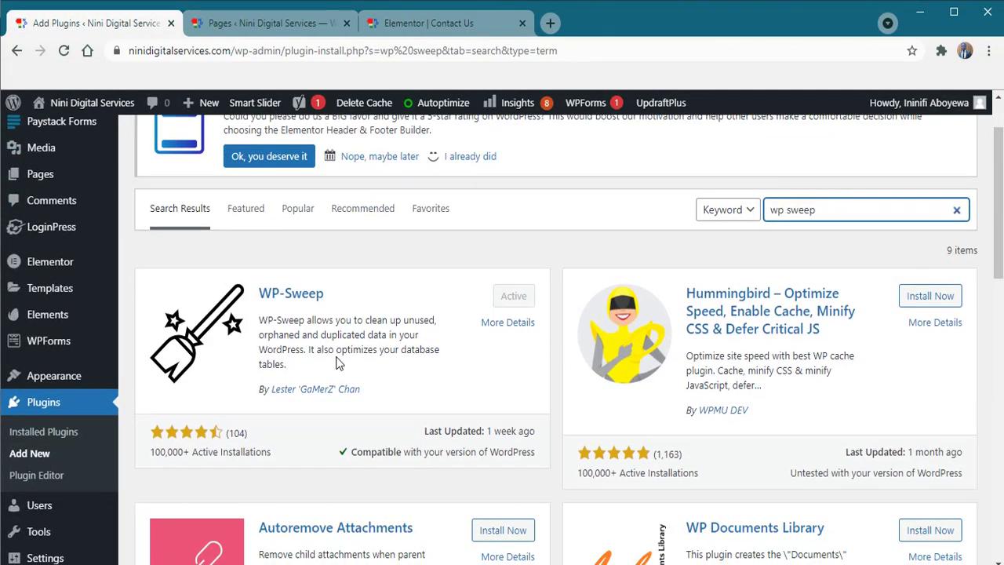
scroll(336, 346, down, 1)
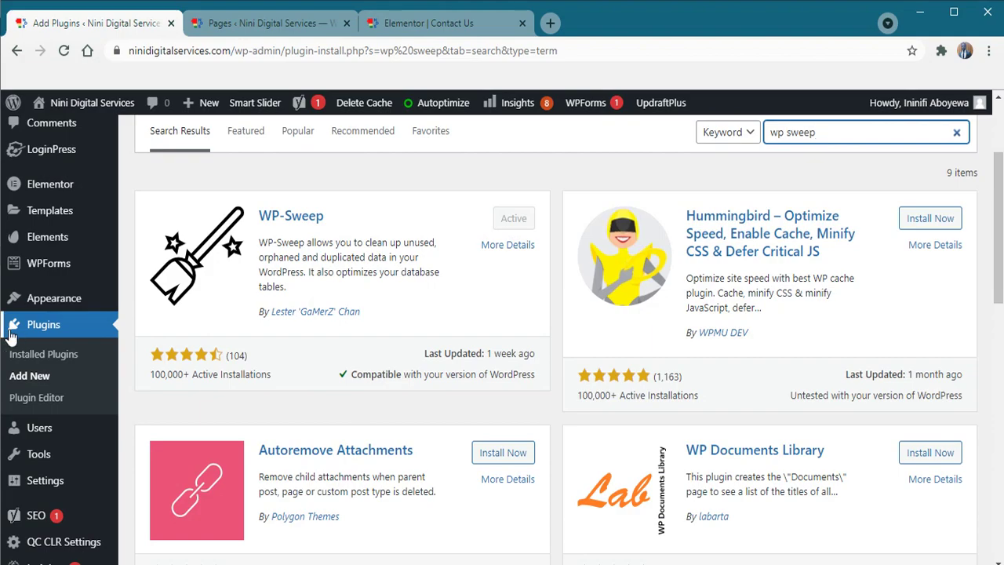
- Open the WP-Sweep plugin's Sweep page in the WordPress admin
scroll(11, 337, up, 1)
scroll(51, 343, down, 3)
mouse_move(31, 306)
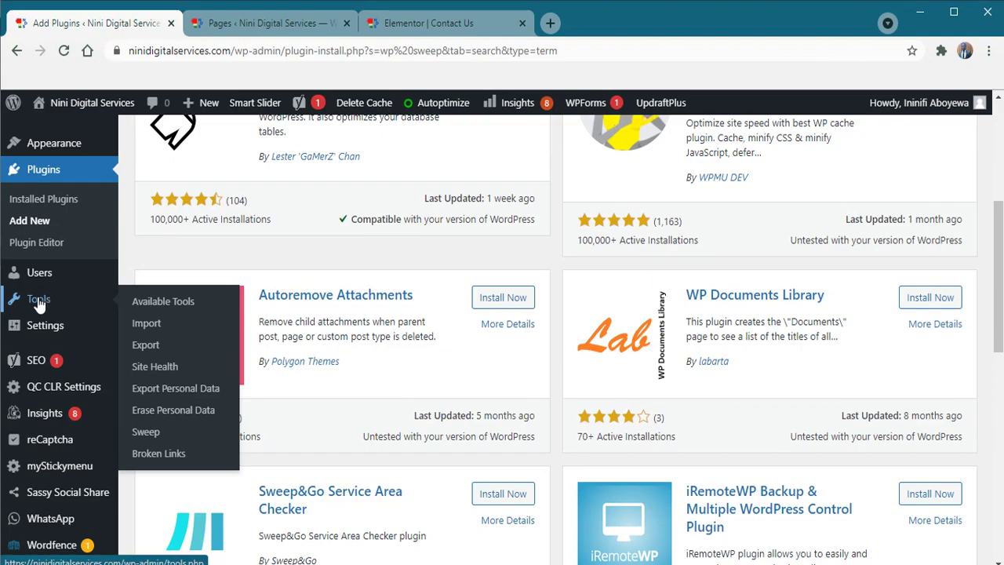
click(152, 438)
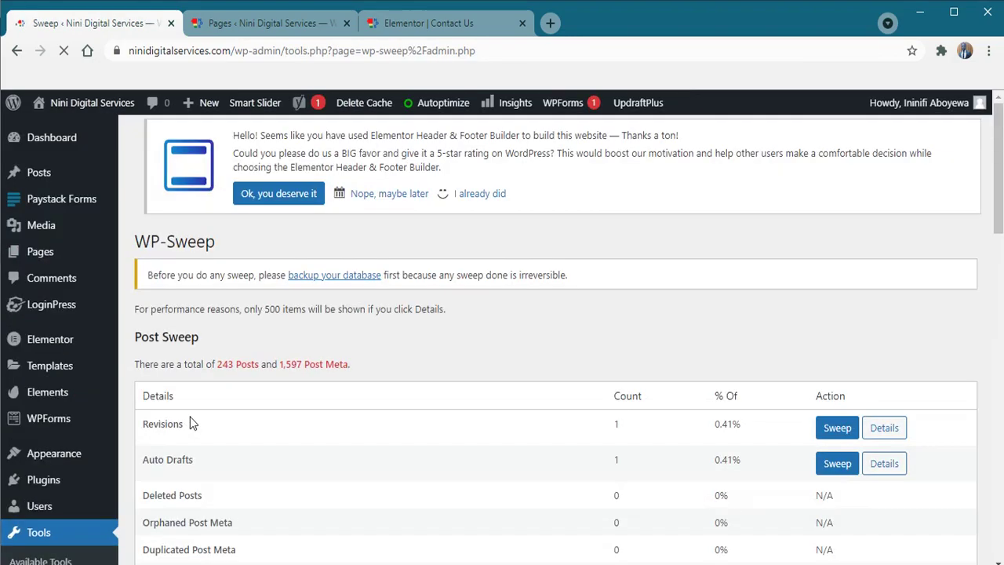
- Examine the Post, Comment and User Sweep tables, focusing on the Revisions entry under Post Sweep
scroll(561, 382, down, 1)
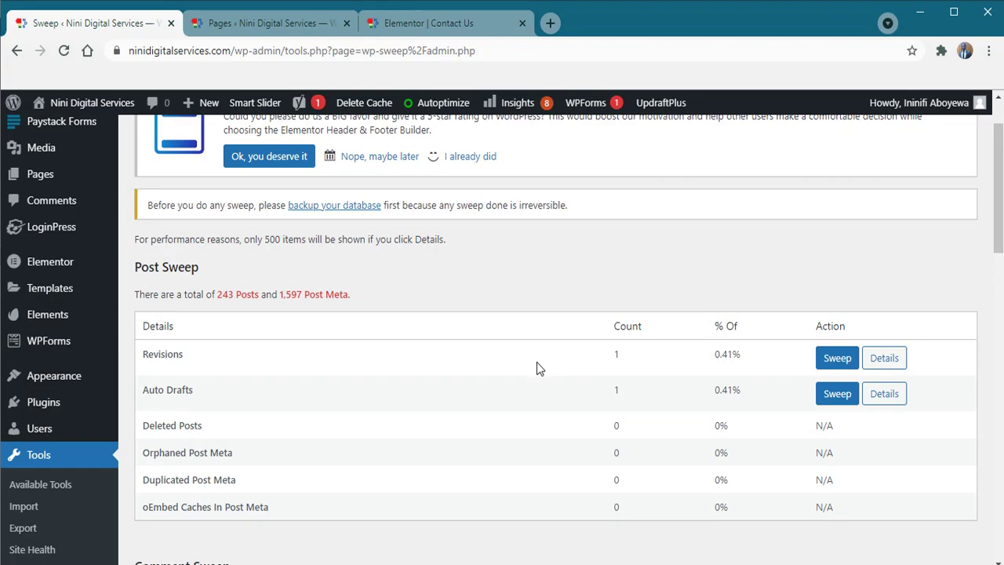
scroll(540, 368, down, 1)
scroll(540, 374, up, 1)
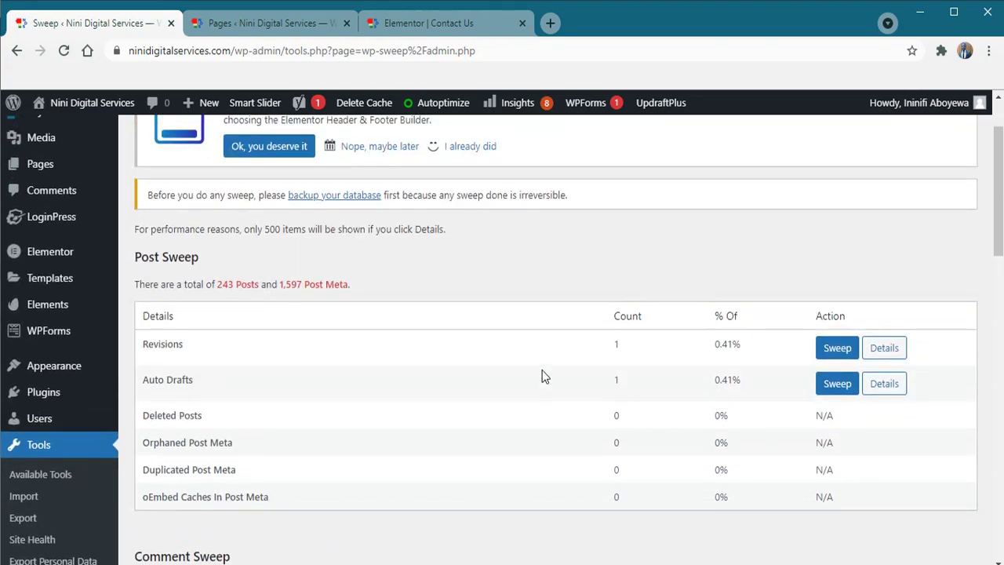
scroll(539, 370, down, 1)
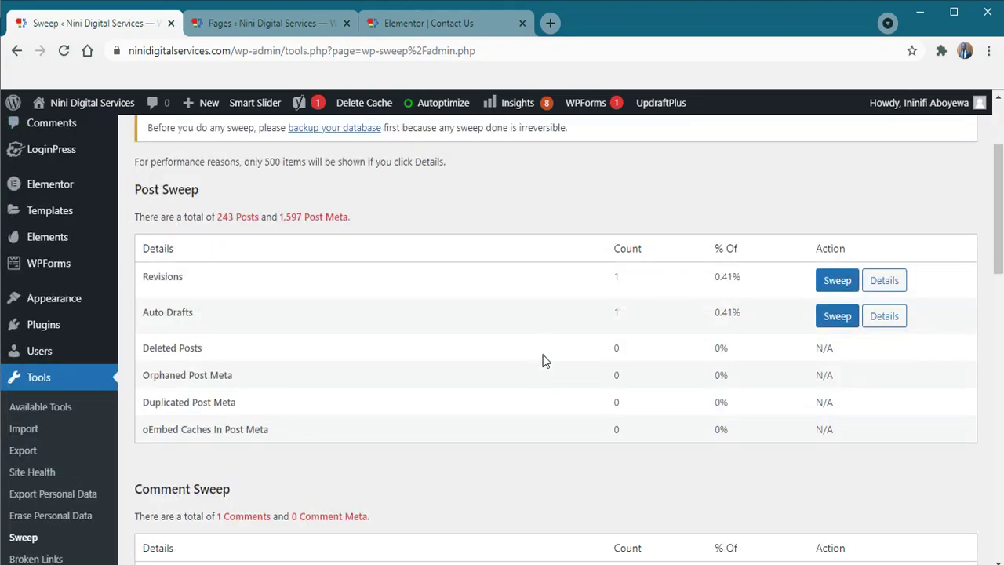
scroll(706, 376, down, 1)
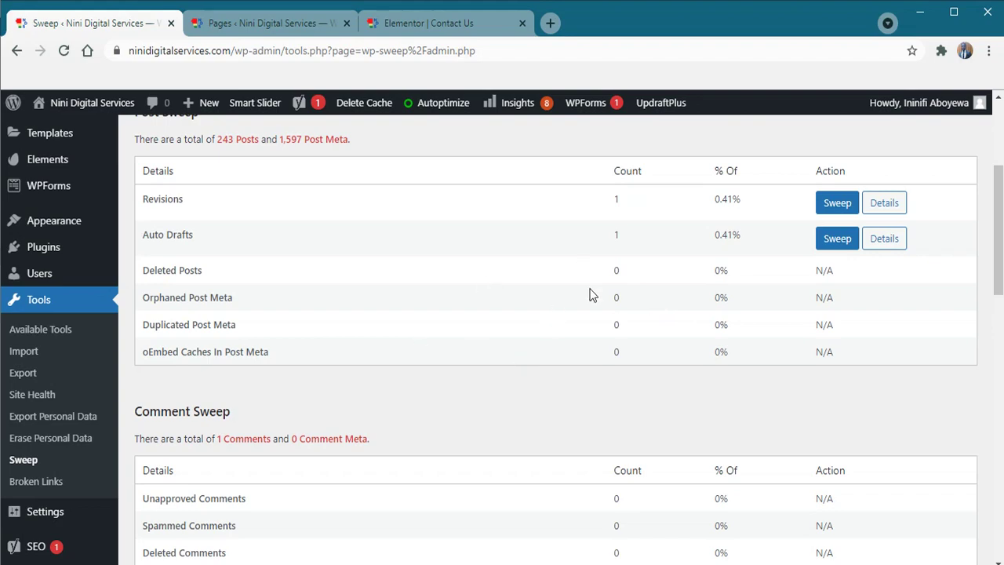
scroll(598, 302, down, 4)
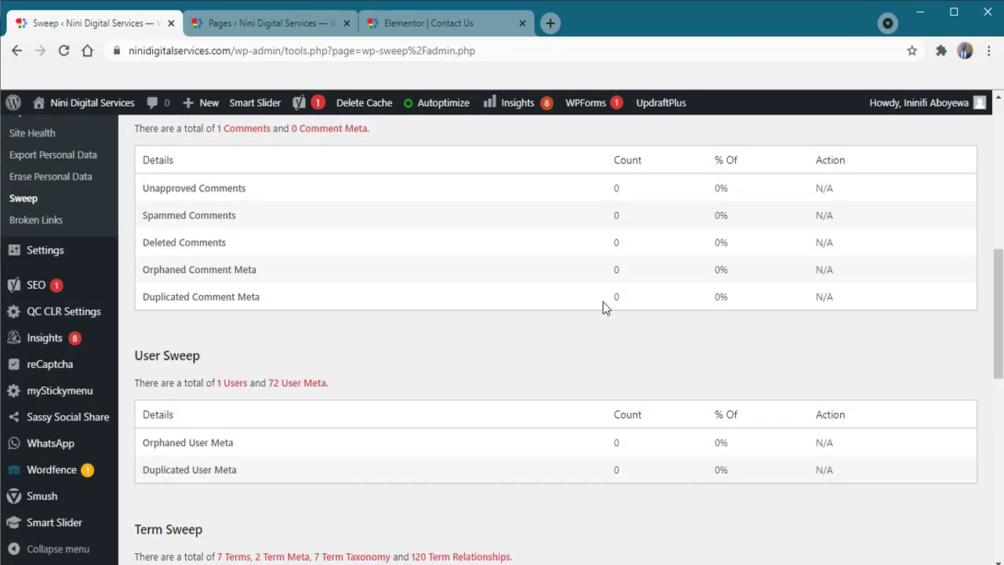
scroll(601, 297, up, 6)
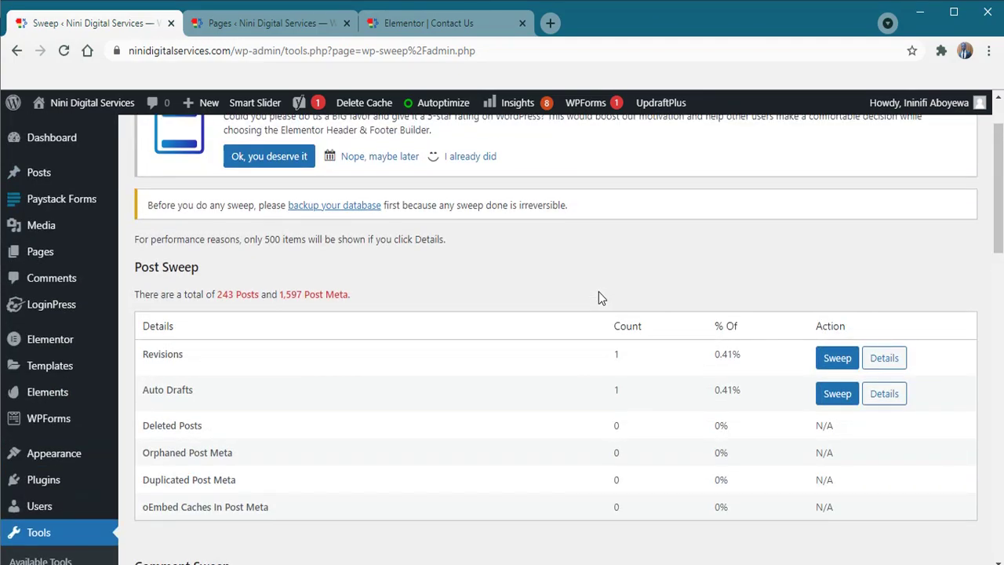
scroll(599, 292, down, 2)
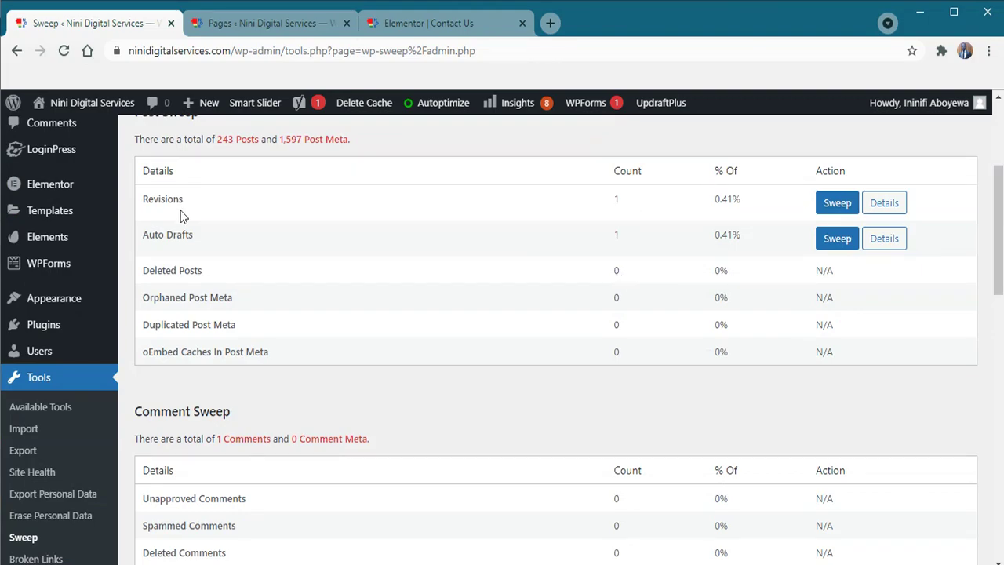
drag(188, 205, 141, 211)
click(168, 204)
- Revisit the update option of the Contact Us page in Elementor and return to the Sweep page
click(433, 21)
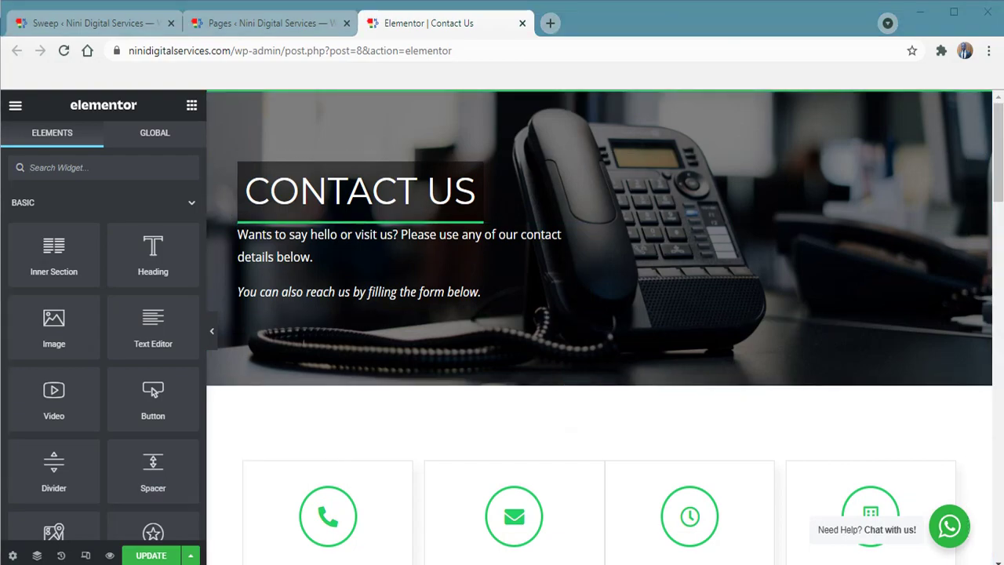
click(145, 555)
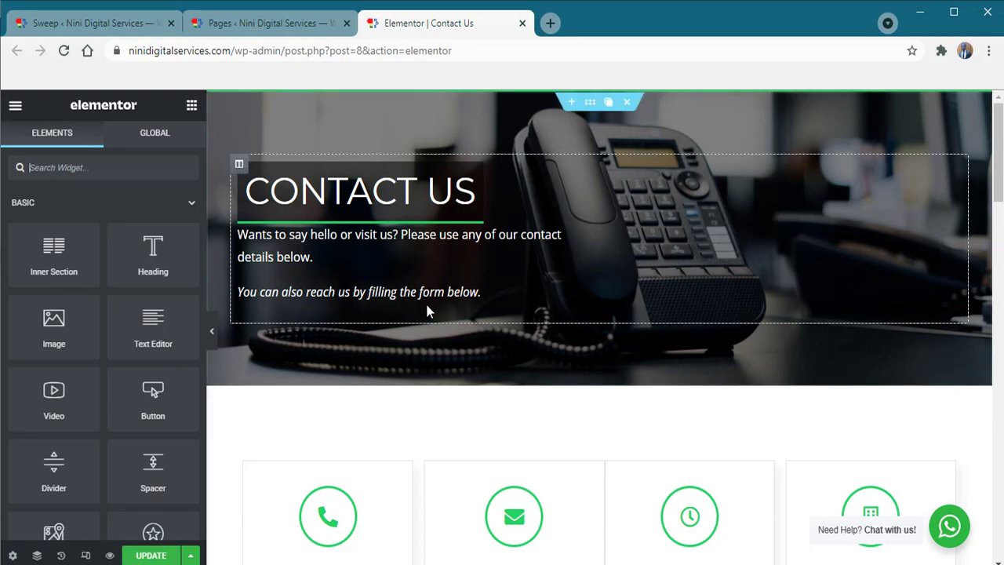
click(83, 23)
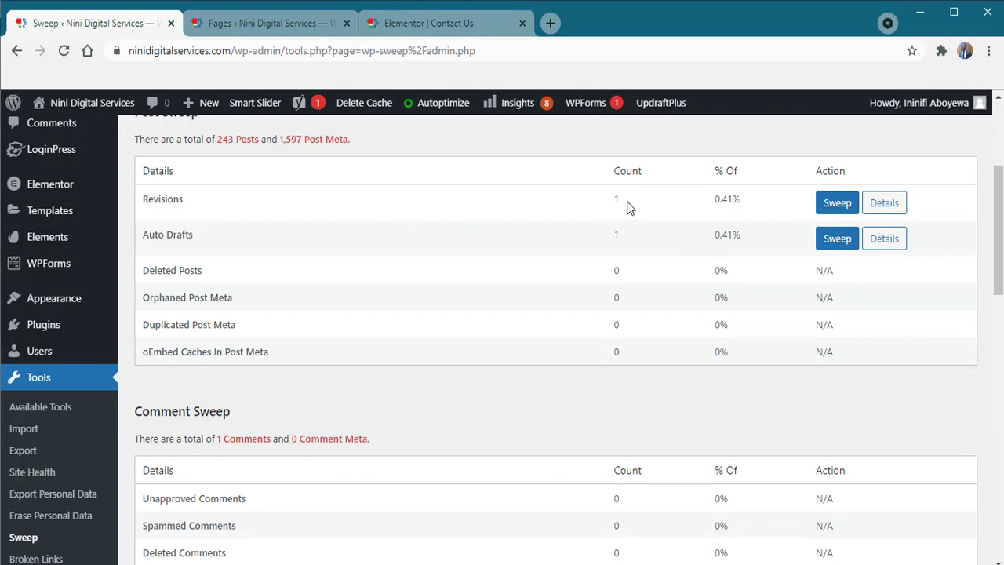
- Examine the Revisions count and review all sweep sections through Option Sweep, Database Sweep and Sweep All
drag(618, 201, 603, 204)
click(617, 209)
scroll(810, 285, down, 8)
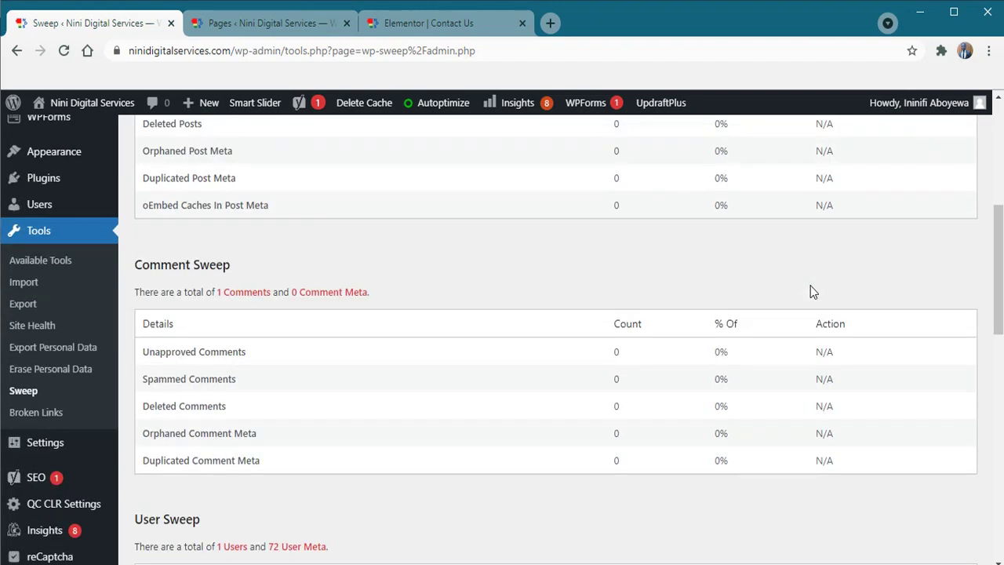
scroll(777, 306, down, 5)
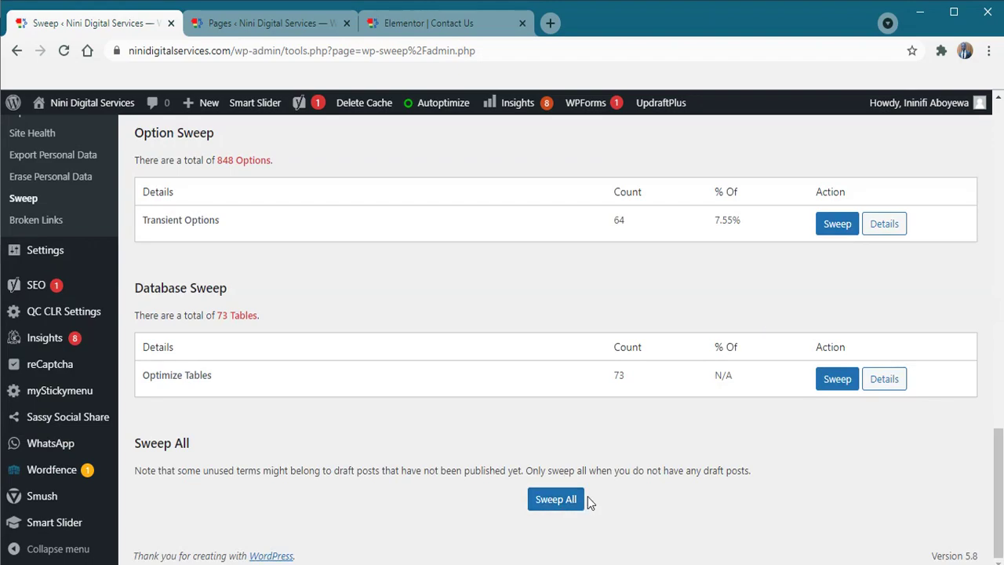
scroll(821, 306, up, 2)
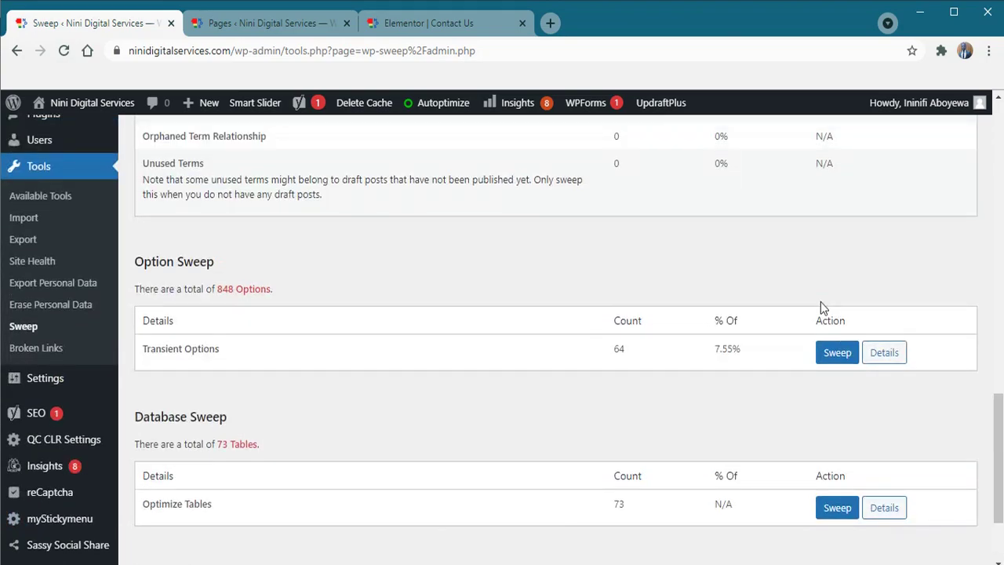
scroll(821, 306, up, 20)
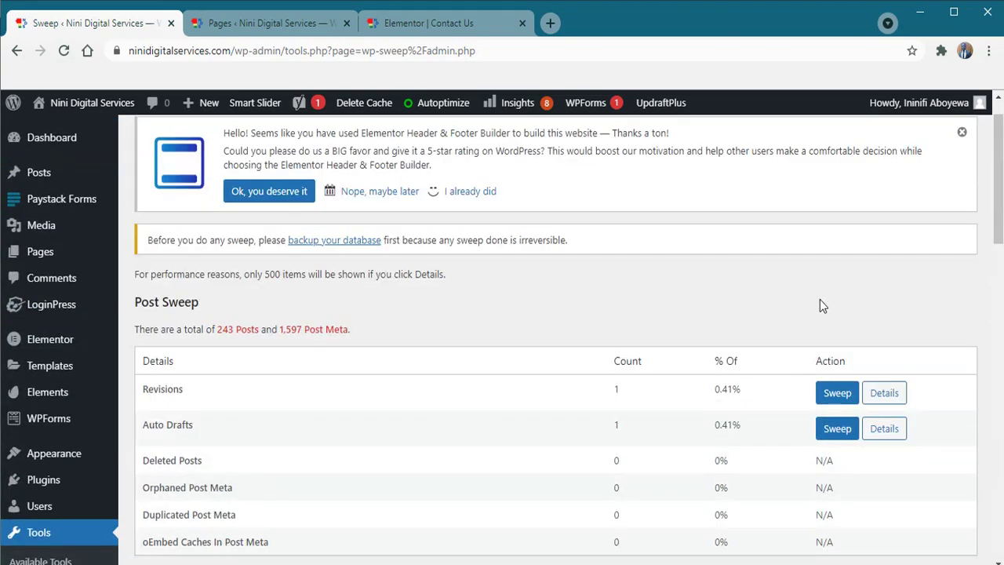
scroll(821, 303, up, 1)
scroll(821, 303, down, 3)
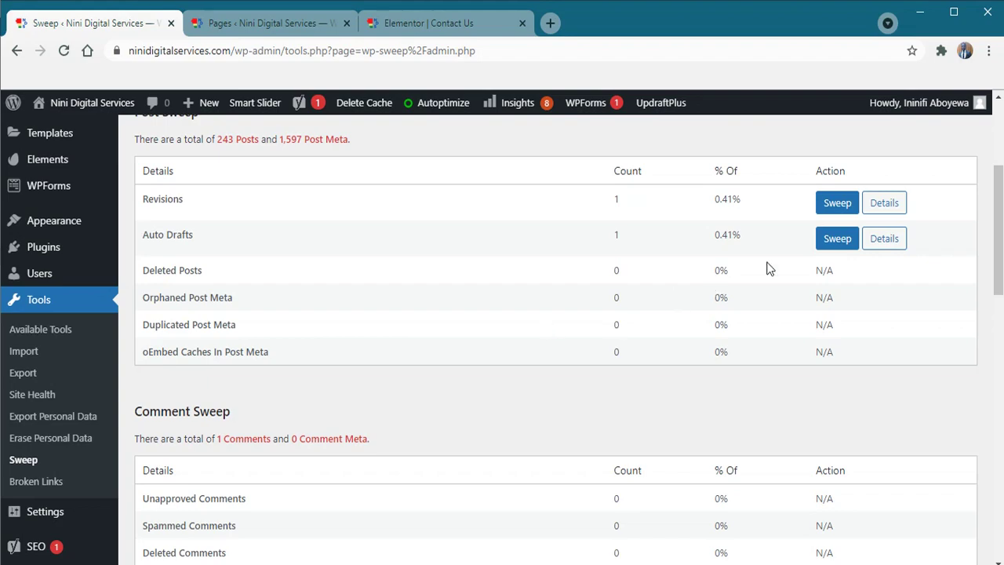
- Sweep the revisions and the auto drafts under Post Sweep
click(837, 202)
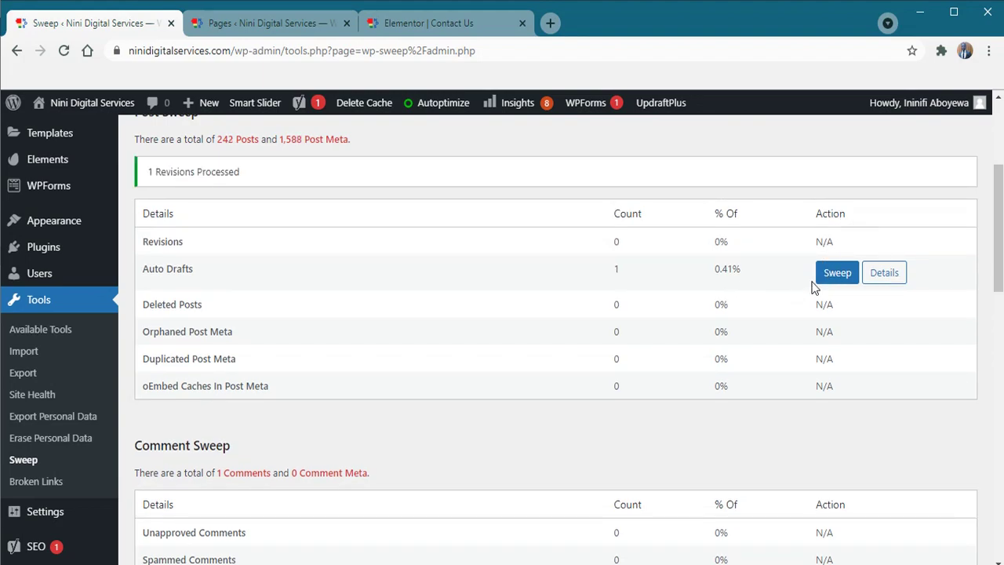
scroll(855, 327, down, 1)
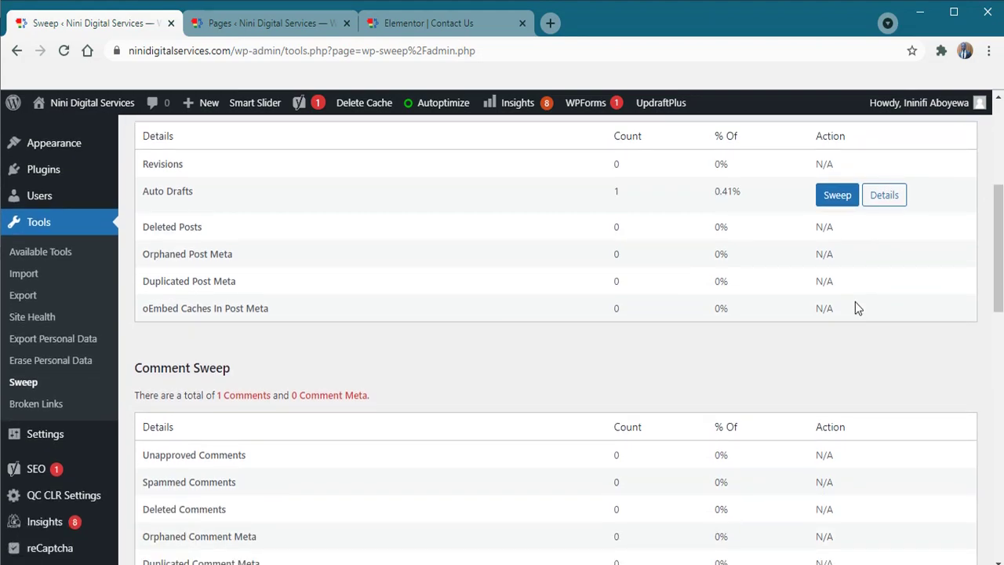
click(837, 196)
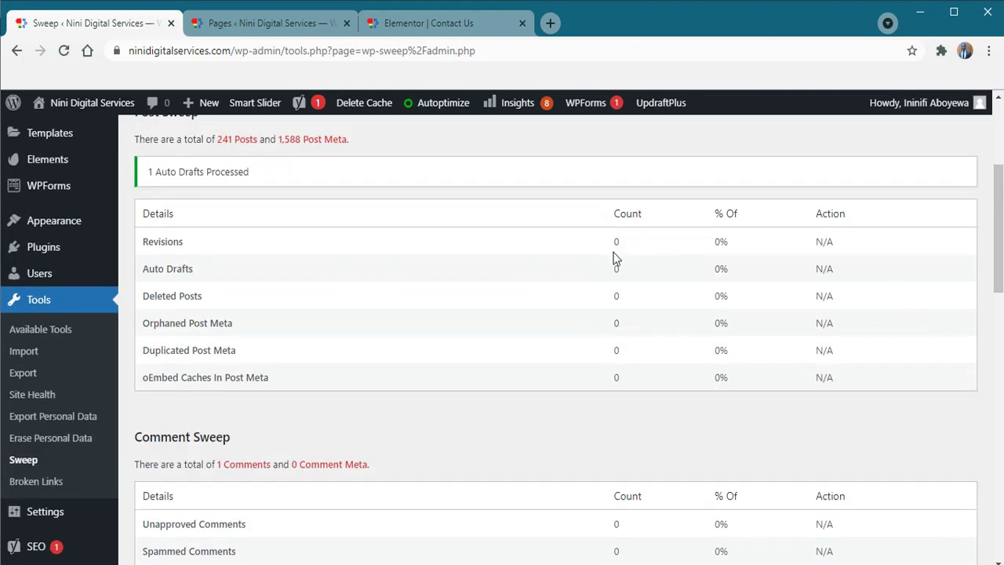
- Run Sweep All to clear the remaining transient options and optimize the database tables
scroll(622, 386, down, 4)
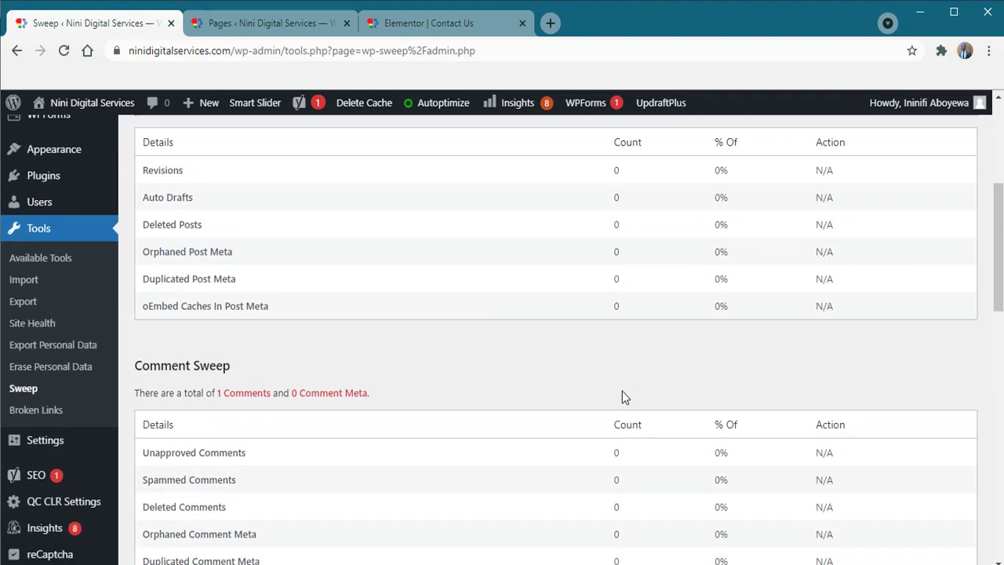
scroll(620, 236, up, 4)
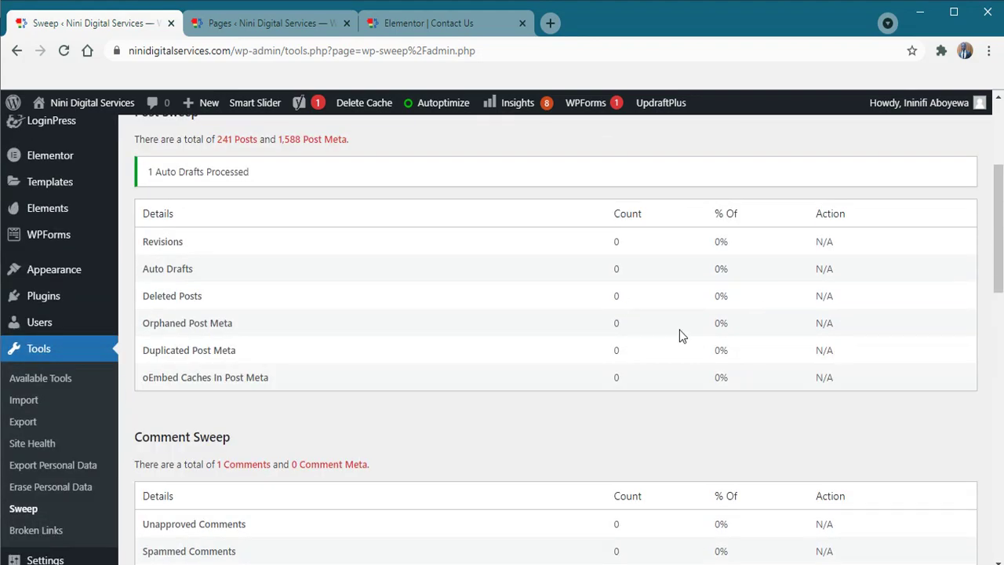
scroll(655, 331, down, 3)
scroll(654, 330, down, 8)
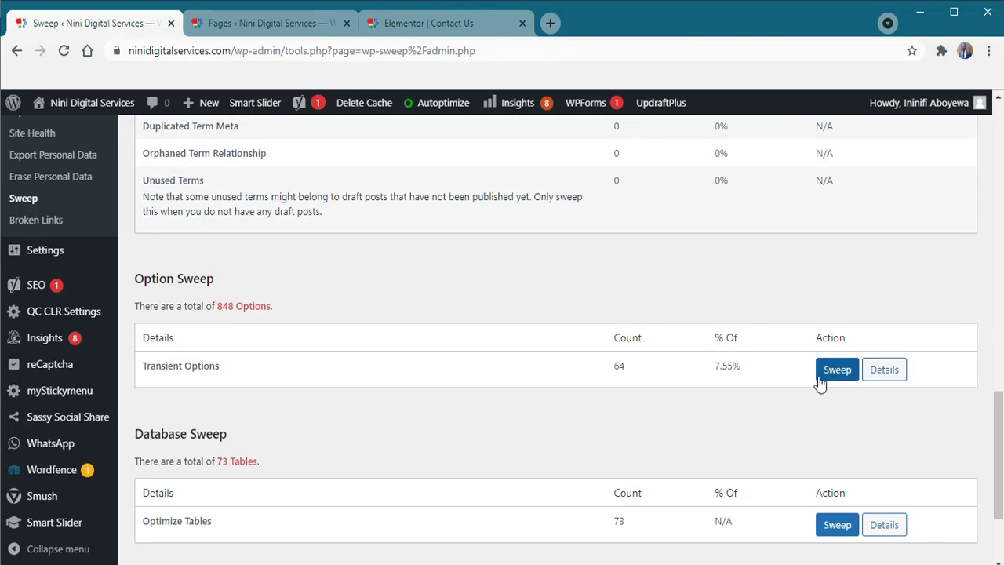
scroll(820, 381, down, 1)
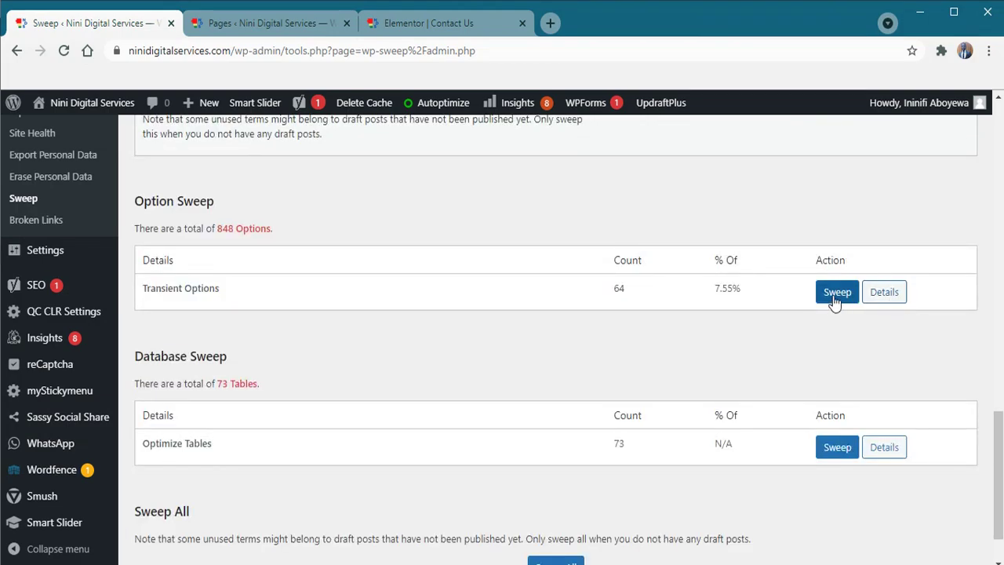
scroll(830, 415, down, 1)
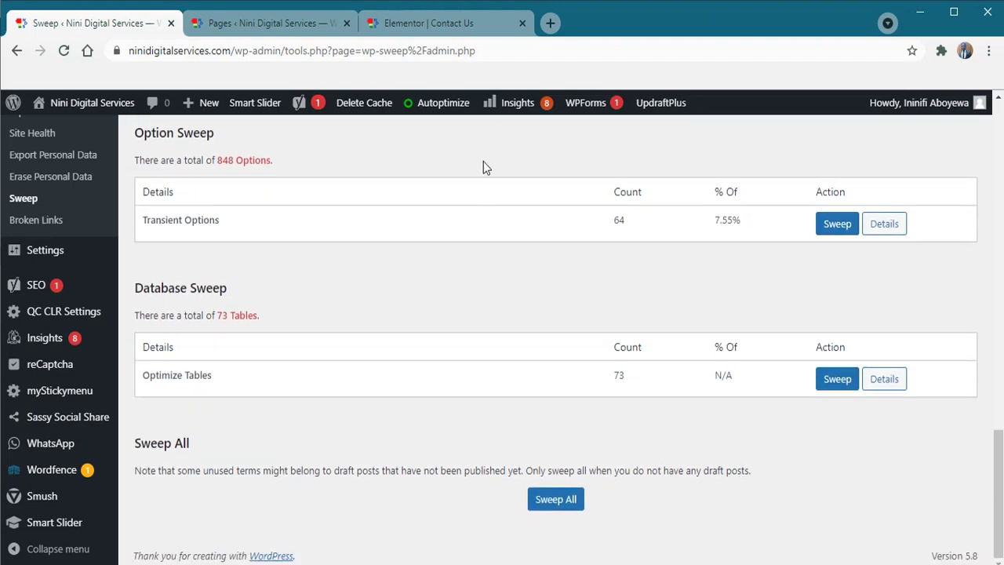
click(562, 503)
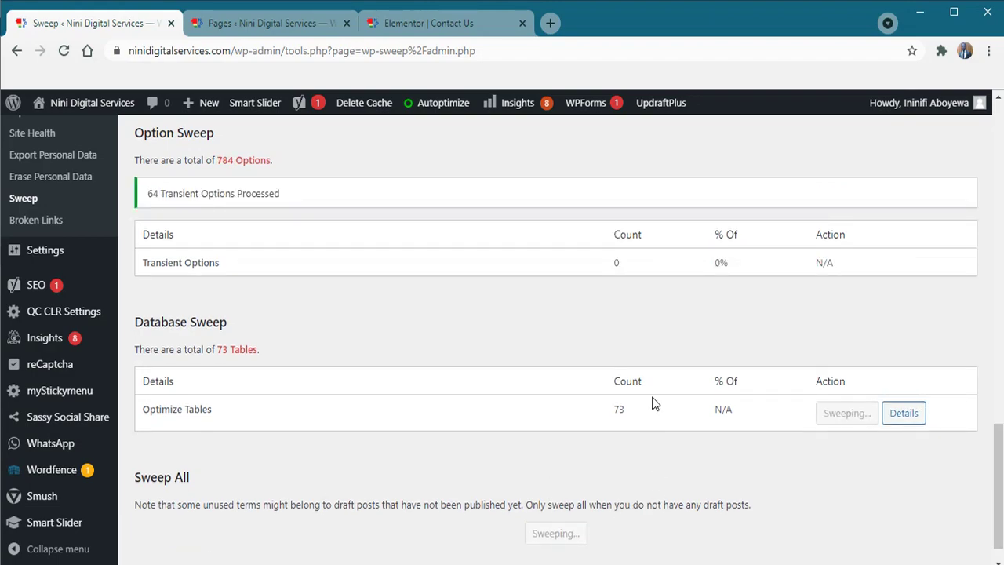
- Examine the counts in the Post, Comment, User and Term Sweep tables while Sweep All runs
scroll(642, 280, up, 2)
scroll(642, 281, up, 7)
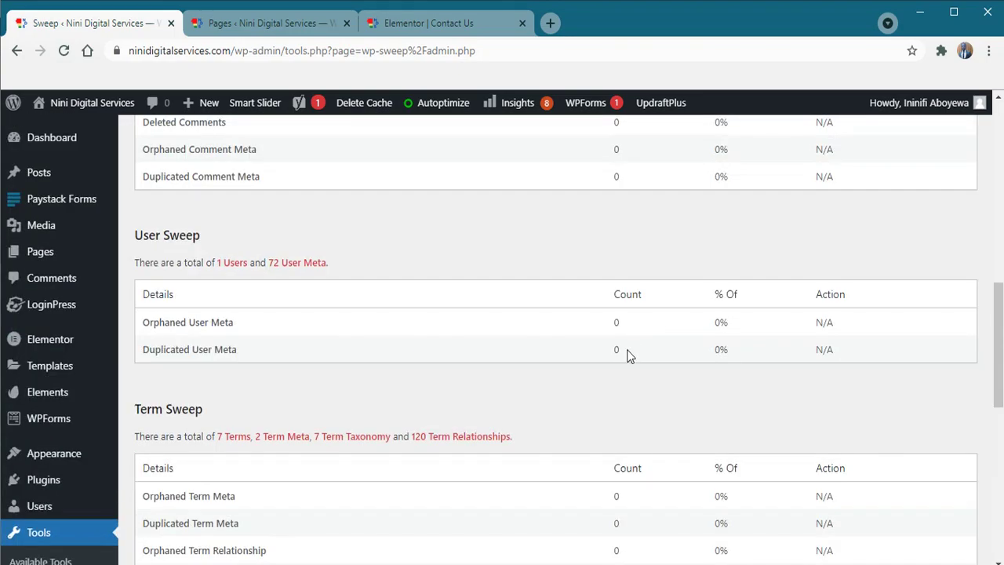
scroll(628, 353, up, 6)
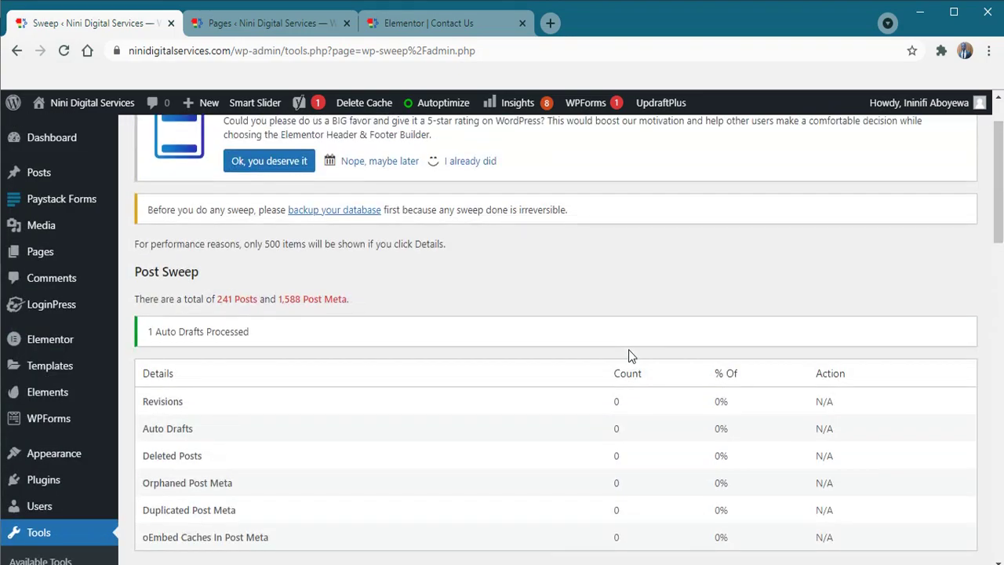
scroll(630, 357, down, 4)
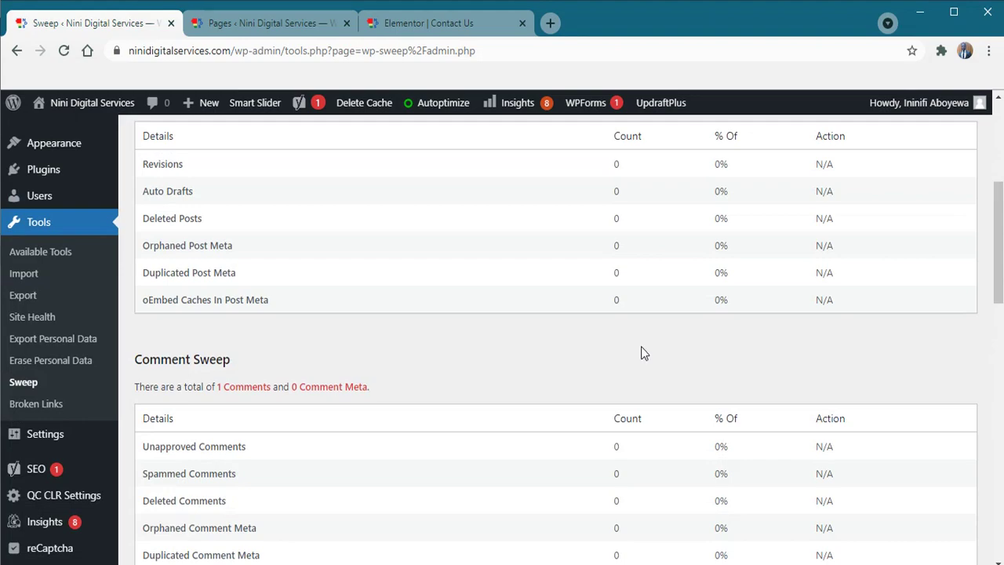
scroll(635, 356, down, 2)
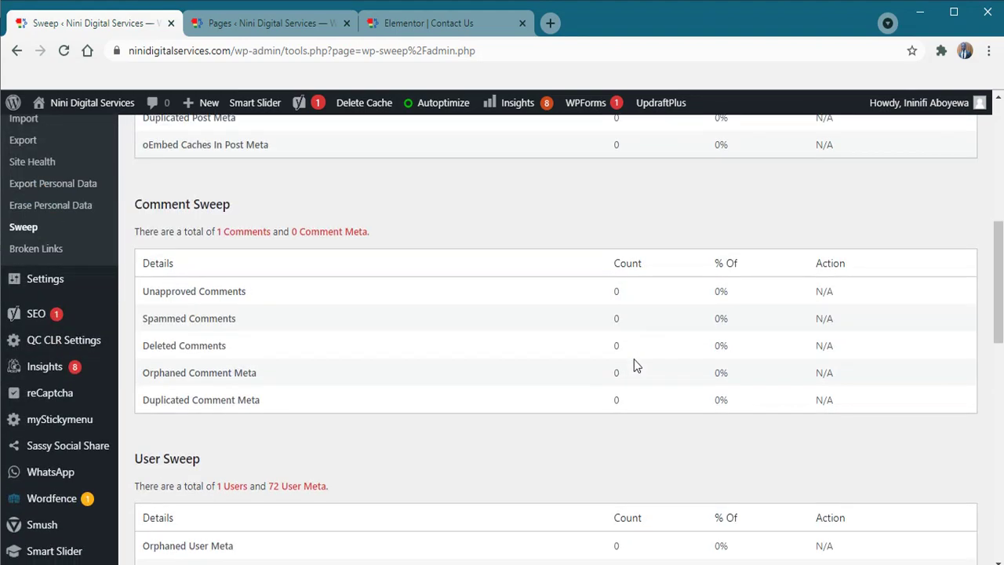
scroll(634, 370, down, 1)
scroll(634, 375, down, 1)
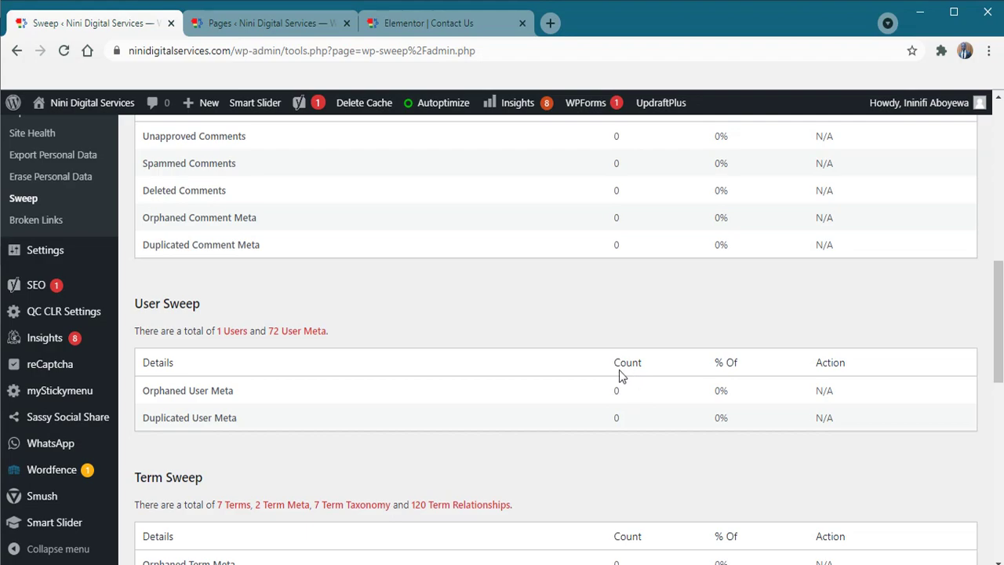
scroll(619, 374, down, 3)
scroll(620, 373, up, 7)
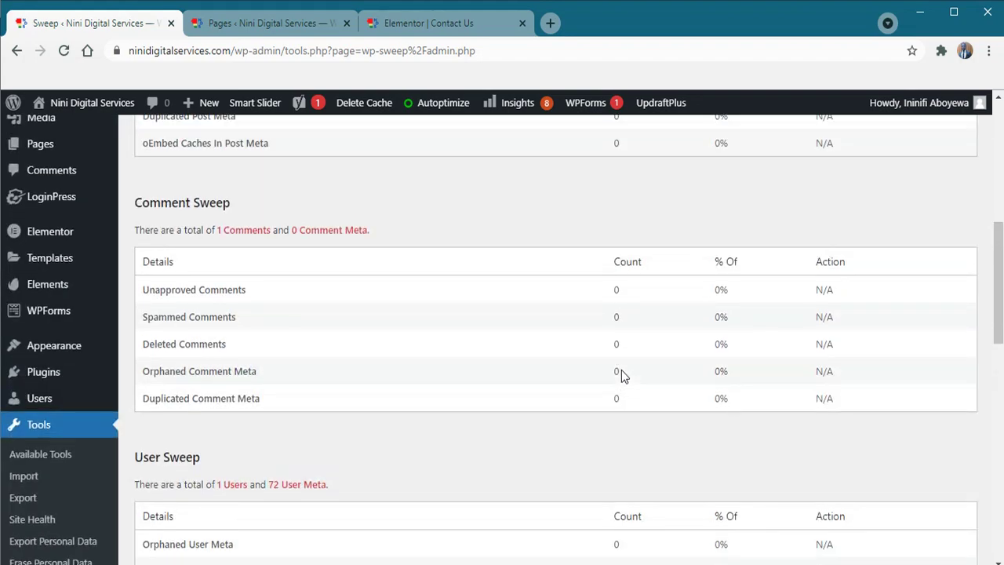
scroll(622, 374, up, 2)
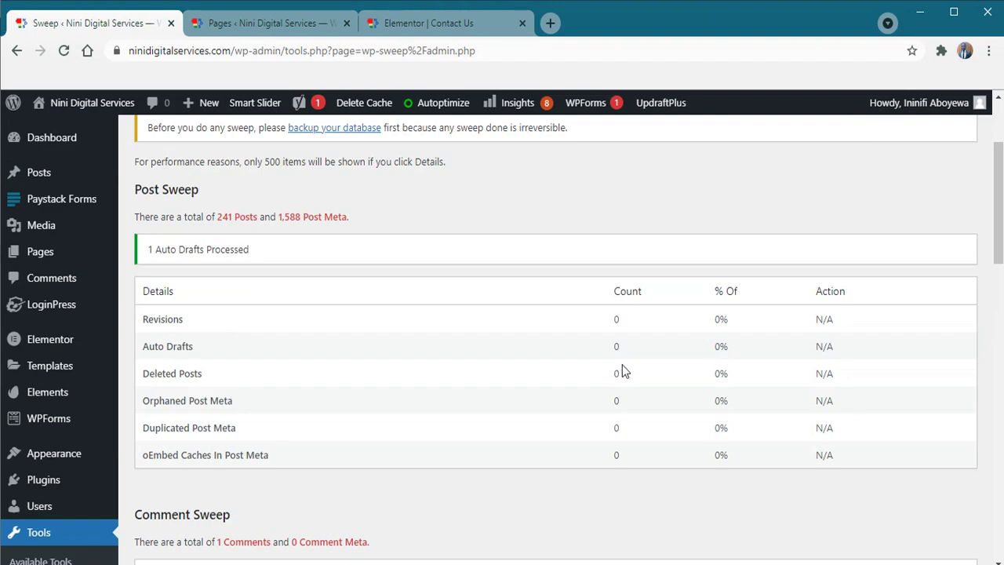
scroll(623, 372, down, 2)
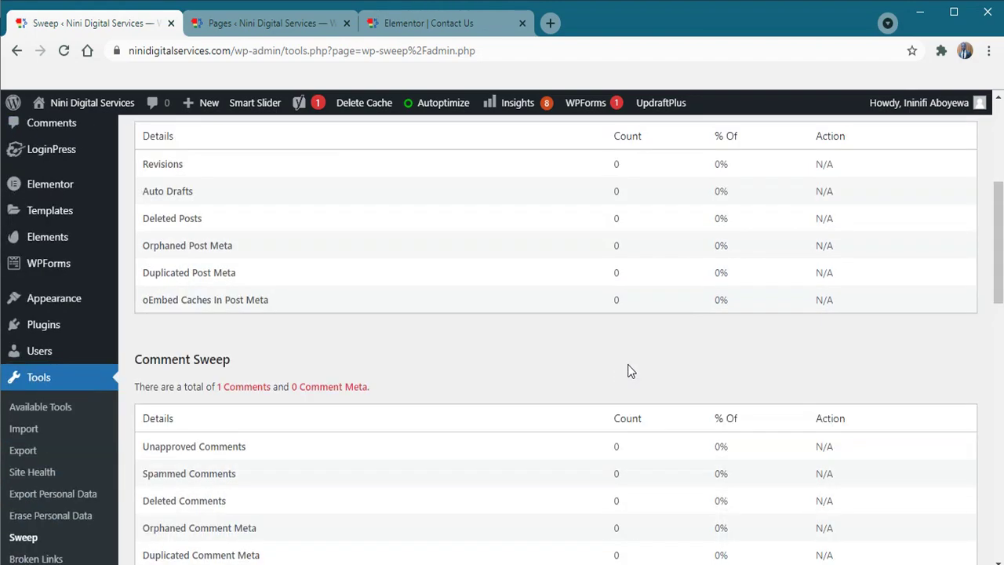